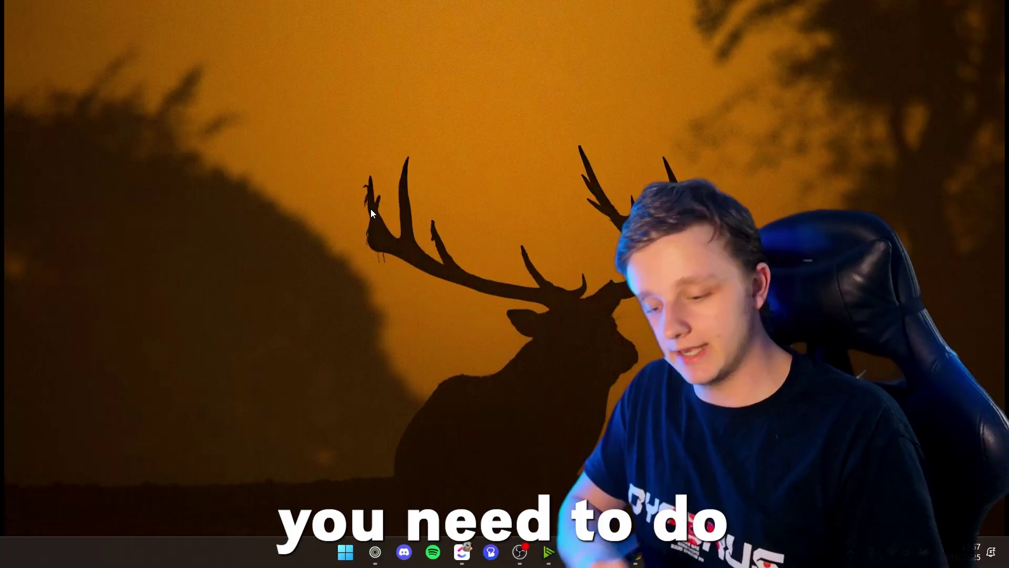
Launch Microsoft Store by searching 'store' from the Windows Start menu
key("super")
type("store")
key("Return")
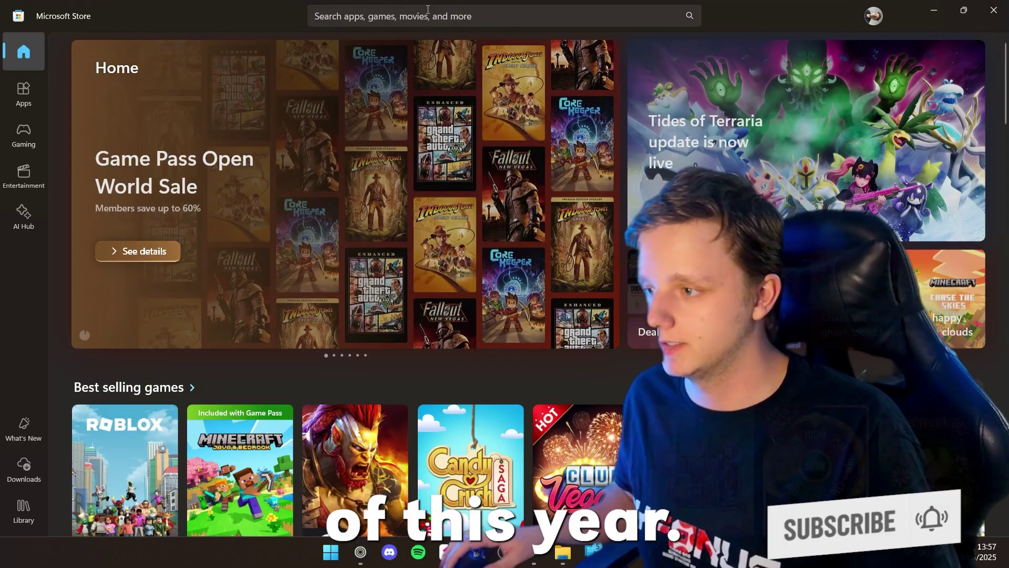
Search the Store for OneNote and open its listing to launch the installed app
left_click(428, 10)
type("onenote")
key("Return")
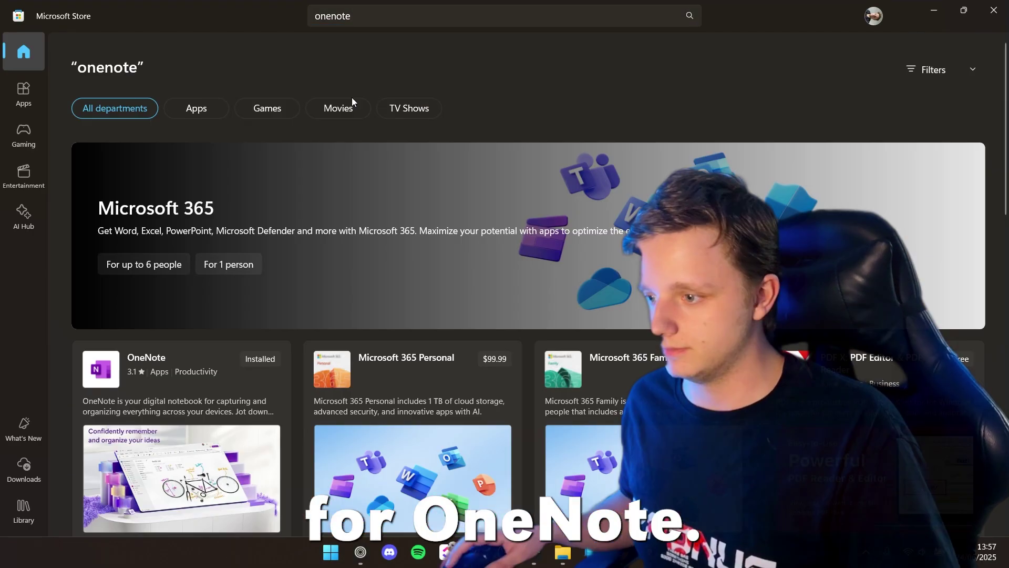
scroll(200, 157, "down", 3)
scroll(191, 127, "down", 2)
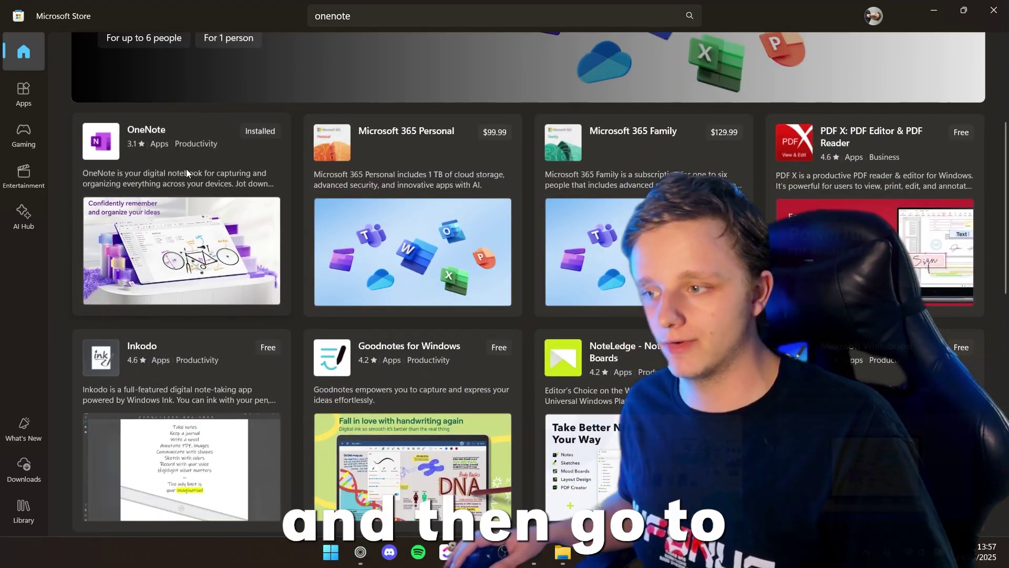
left_click(177, 178)
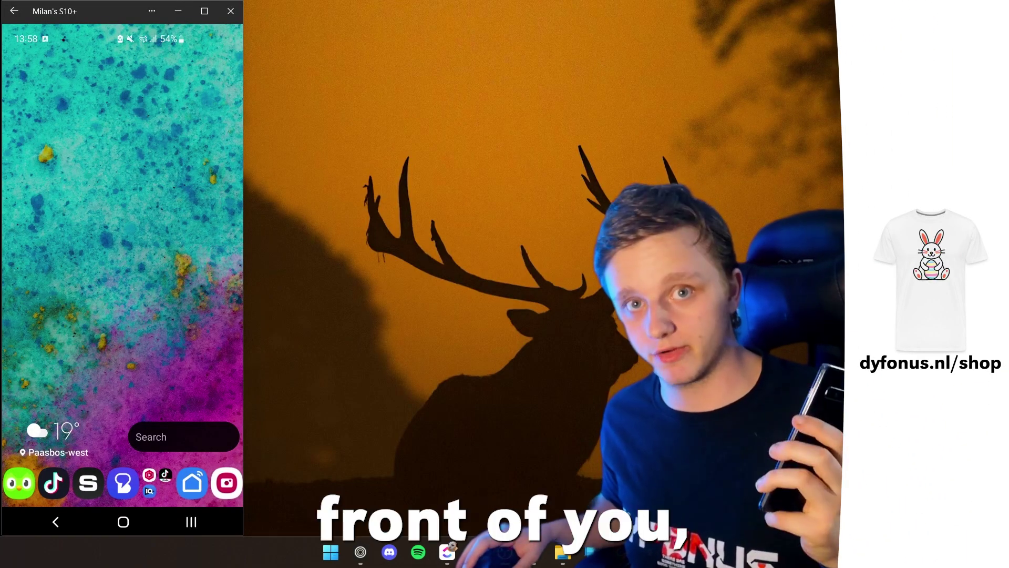
Open Samsung Notes on the mirrored phone by searching the app drawer for 'samsun'
left_click_drag(159, 241, 181, 108)
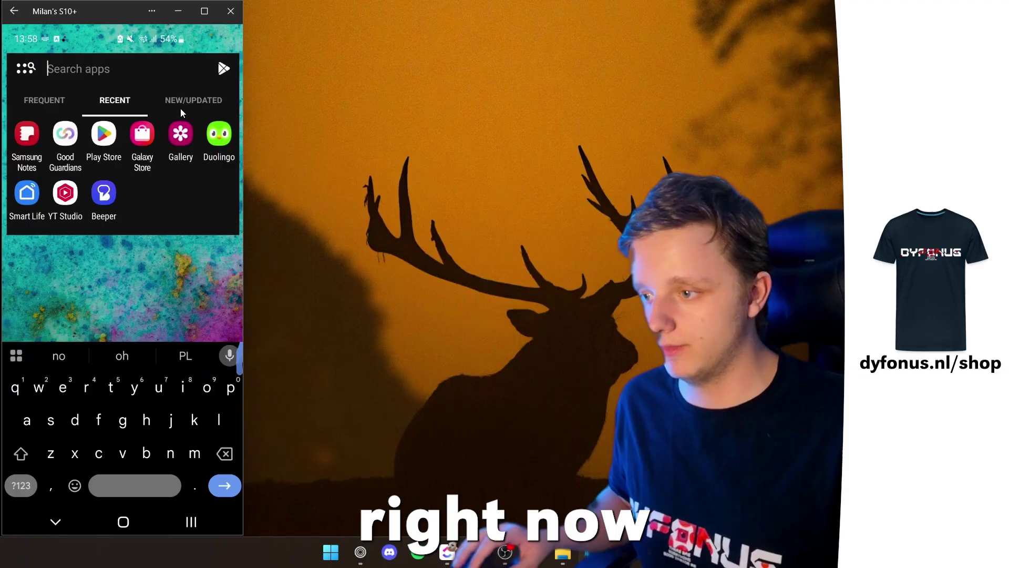
type("ok note")
key("ctrl+a")
type("samsun")
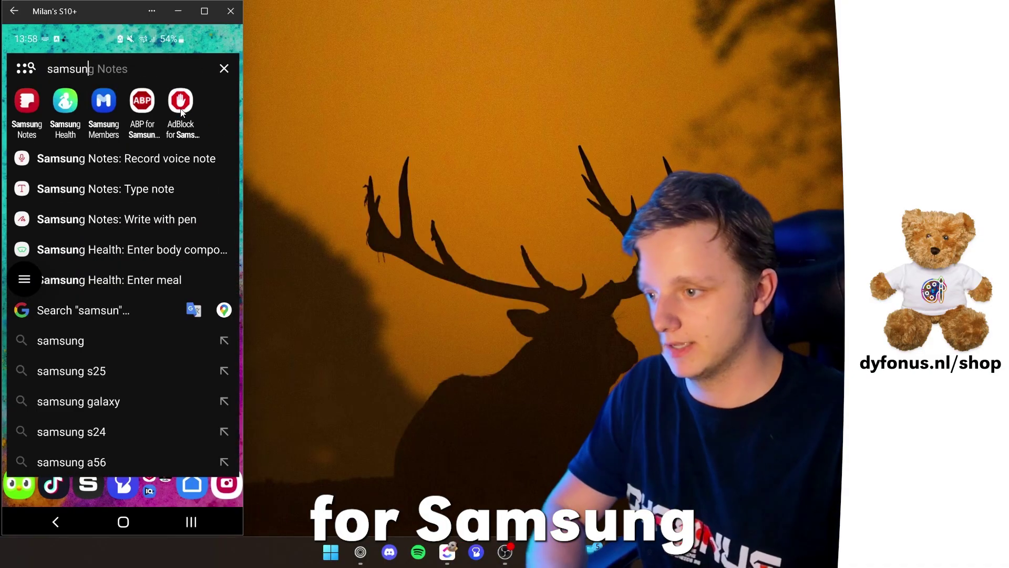
left_click(33, 114)
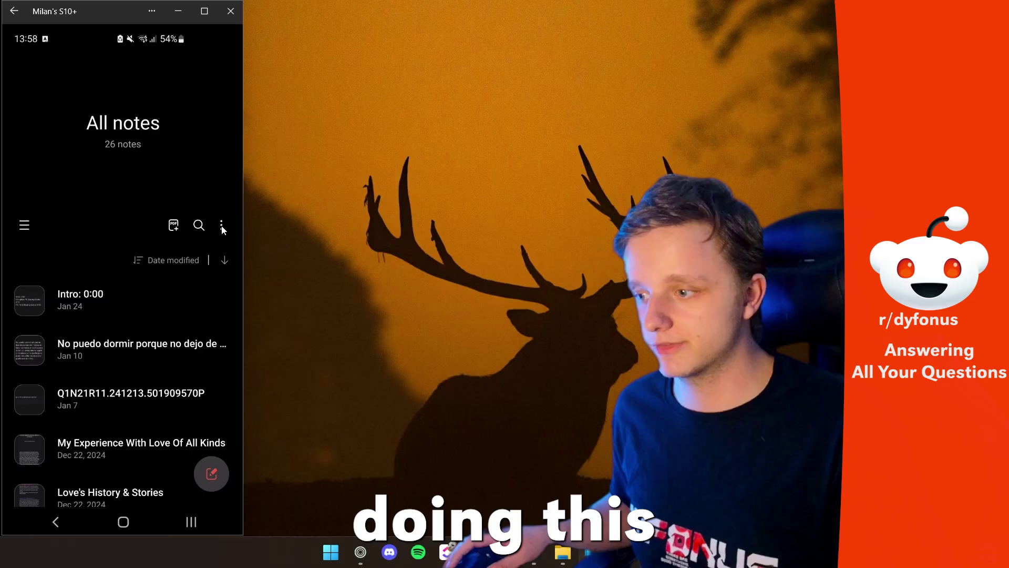
Open the Samsung Notes side drawer listing notes and folders
left_click(222, 227)
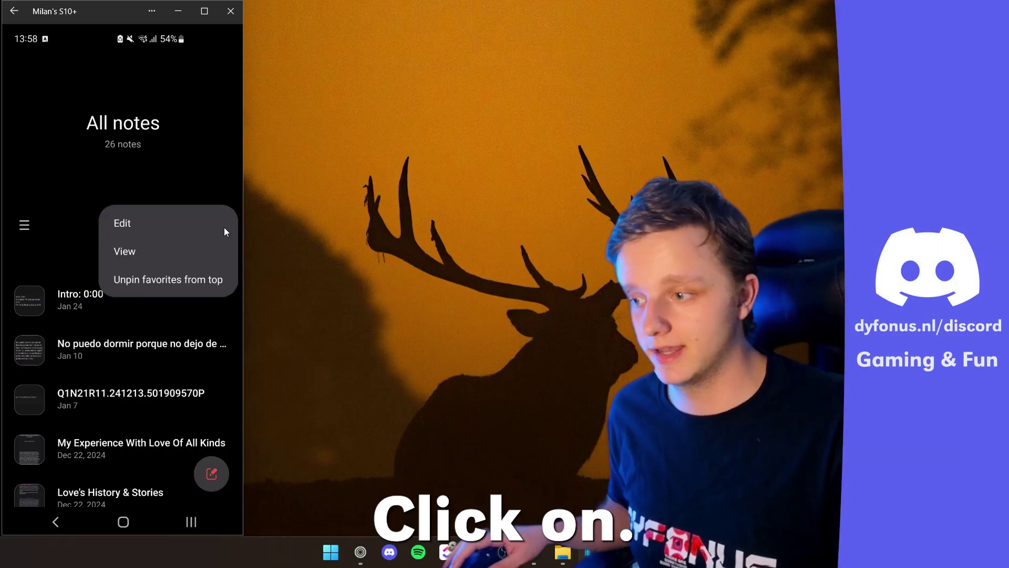
left_click(93, 237)
left_click(24, 224)
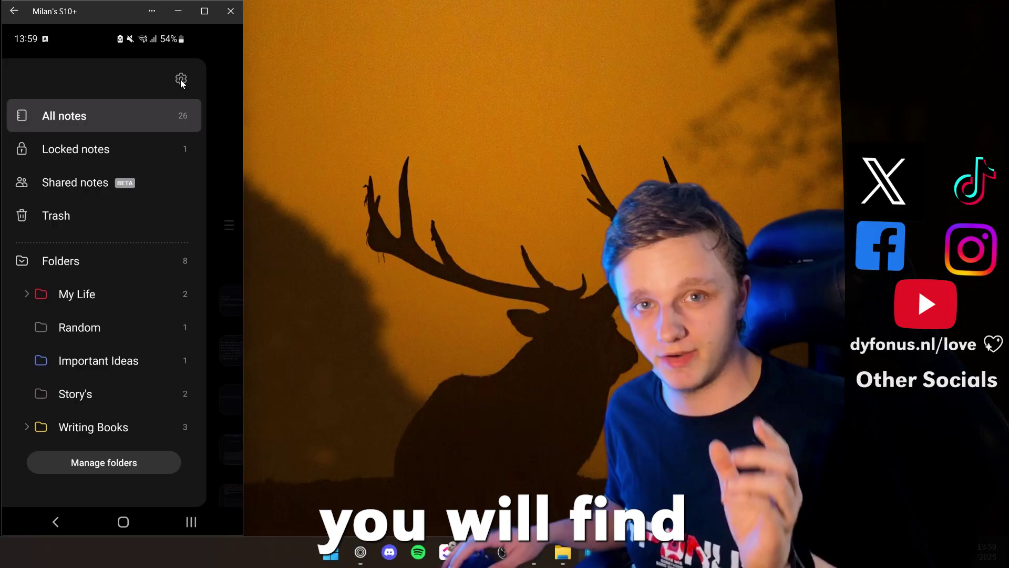
Enable Sync to Microsoft OneNote, sign in, and switch on the Folders toggle for all folders
left_click(180, 79)
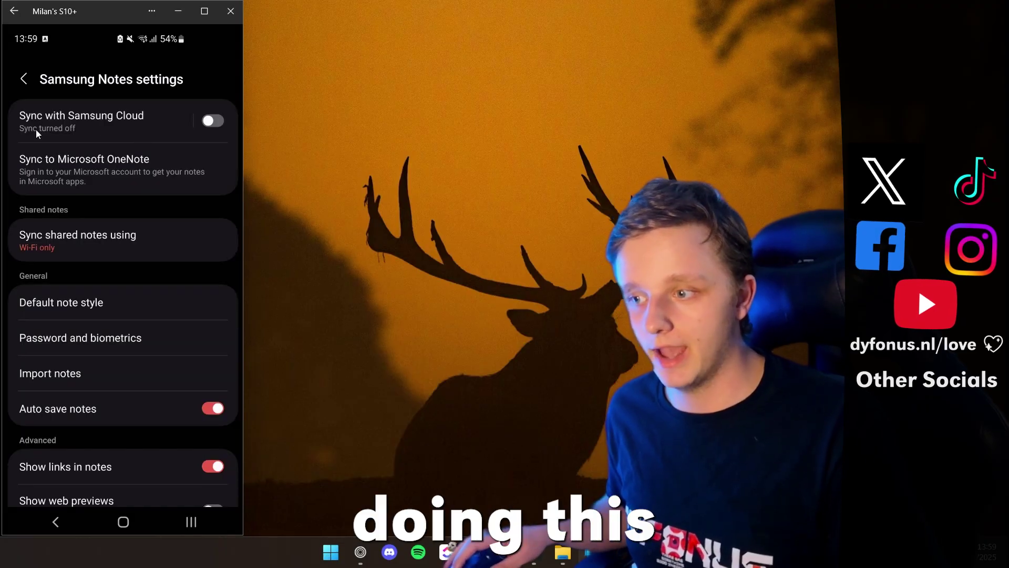
left_click(64, 167)
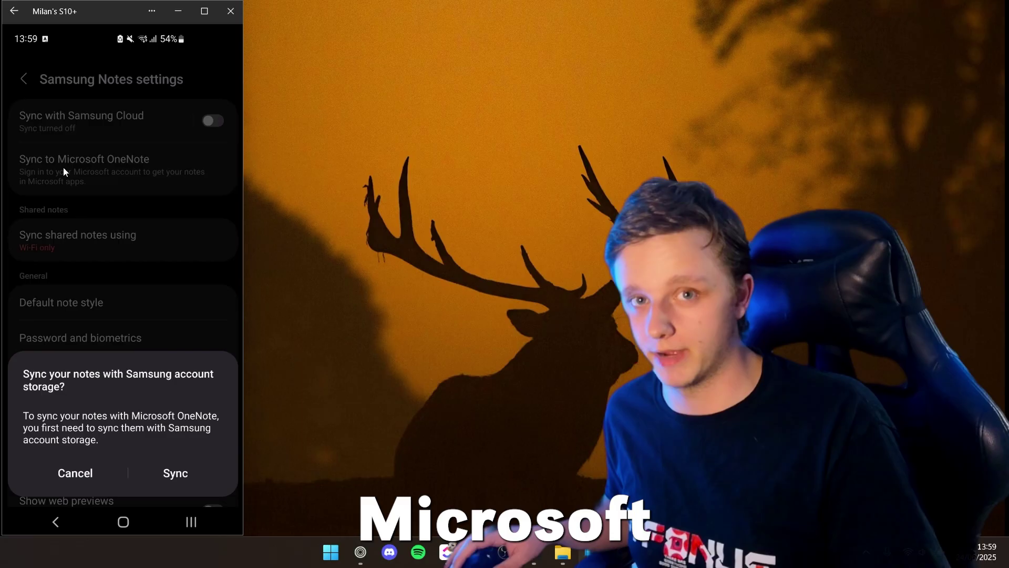
left_click(177, 468)
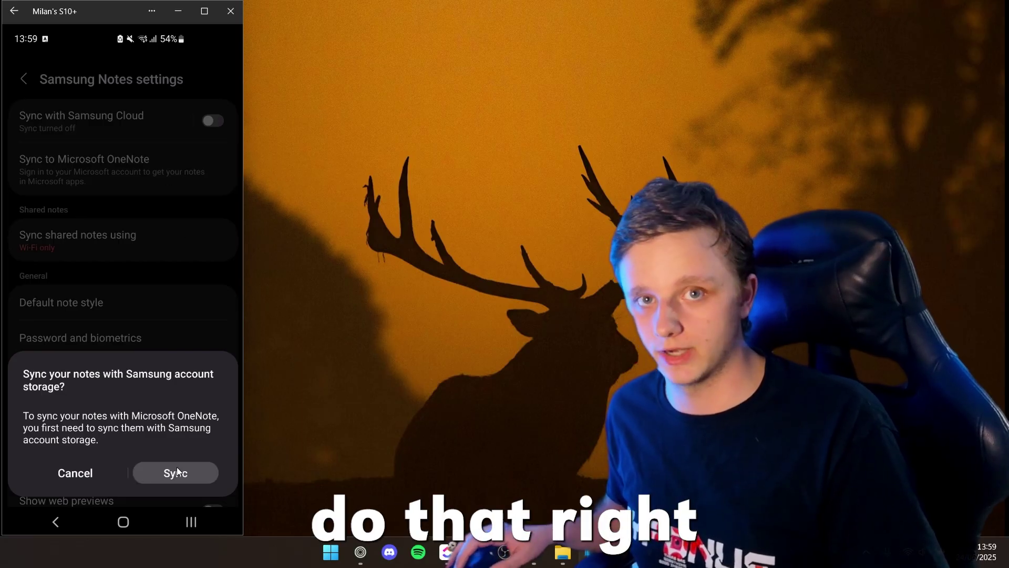
left_click(174, 382)
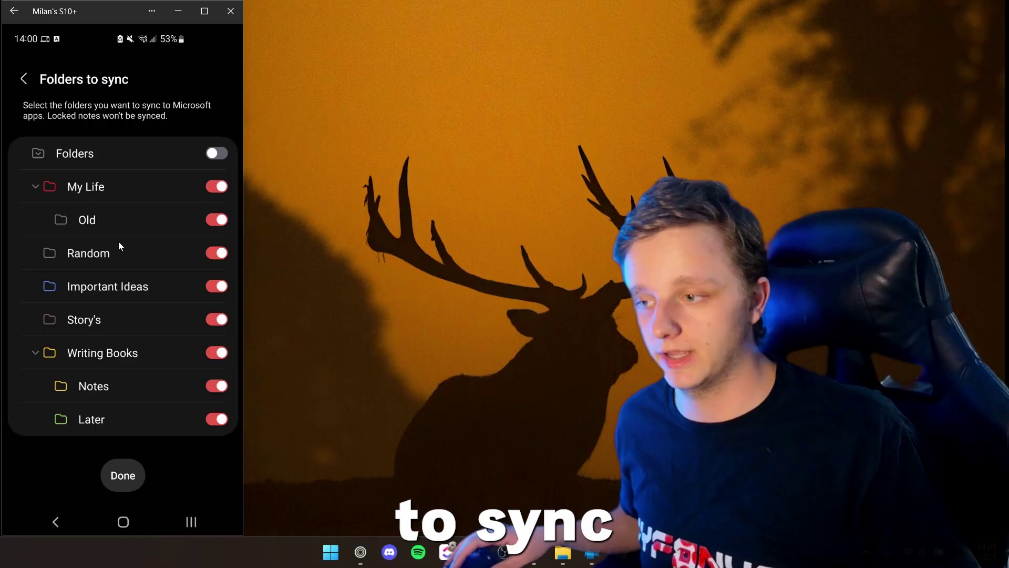
left_click(217, 153)
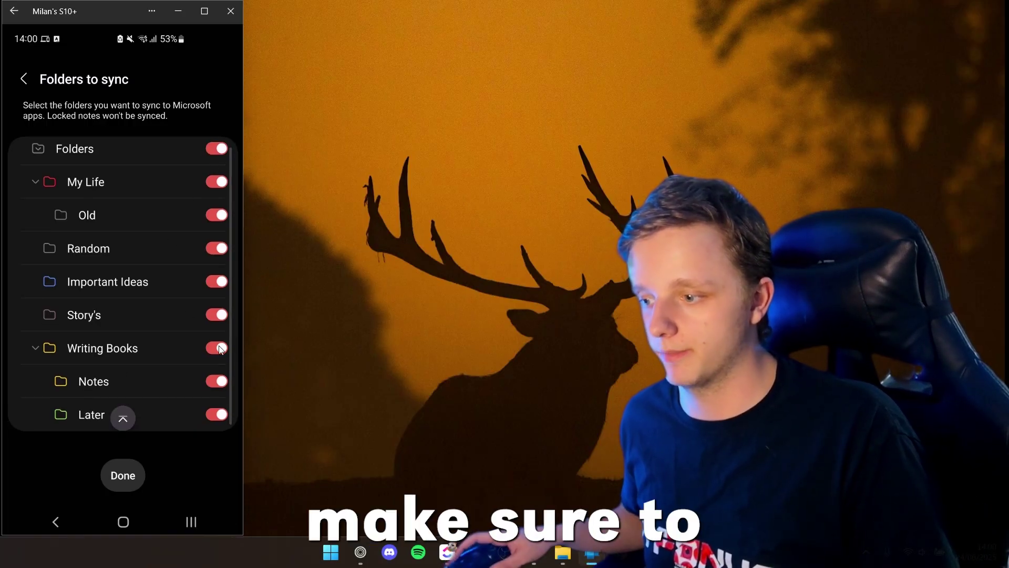
left_click(113, 470)
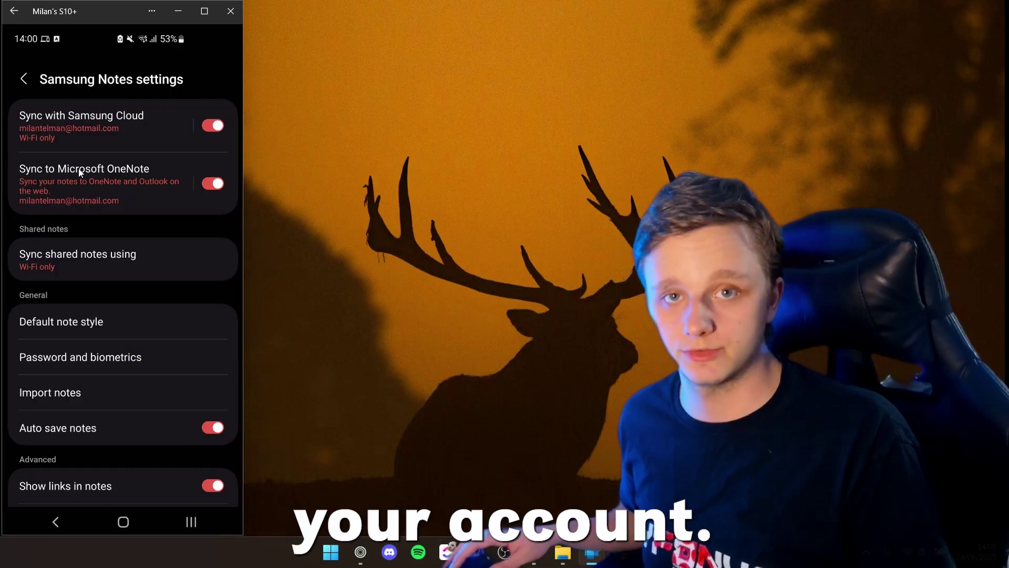
Minimize Phone Link and collapse the WWL notebook in OneNote's navigation pane
left_click(177, 15)
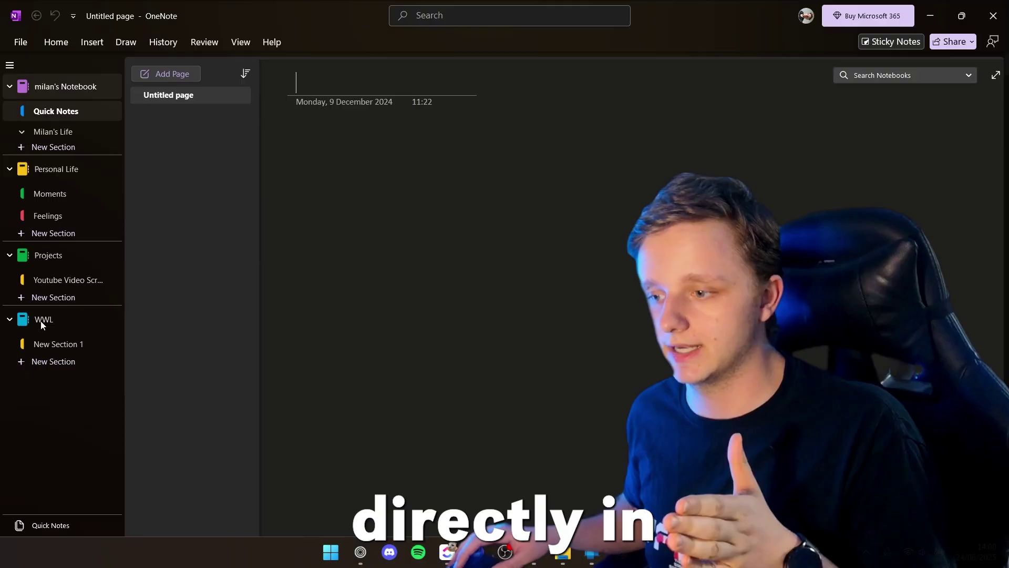
left_click(11, 325)
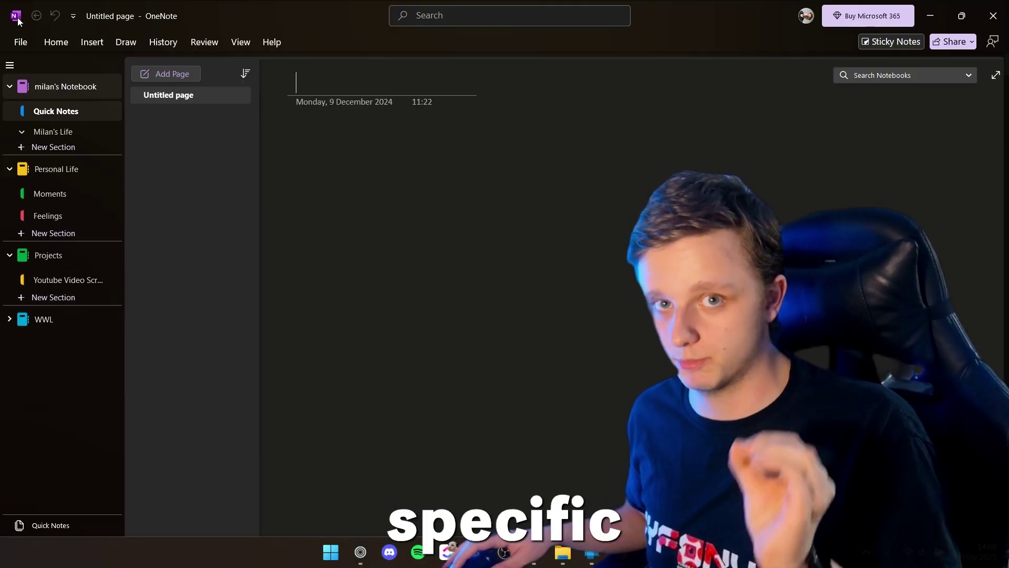
Add Feed [Open Feed] from All Commands to the Quick Access Toolbar in OneNote Options
left_click(75, 18)
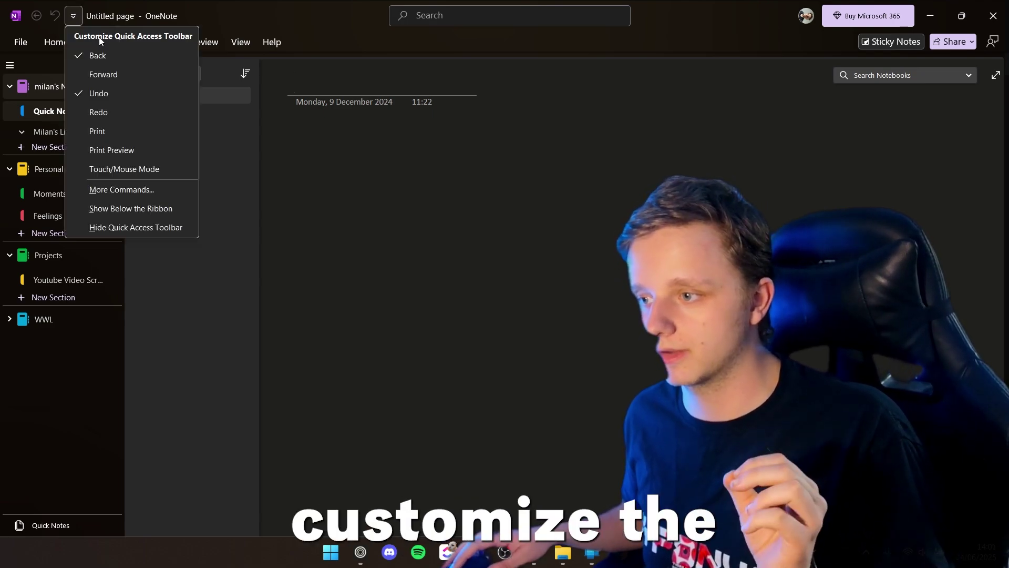
left_click(111, 195)
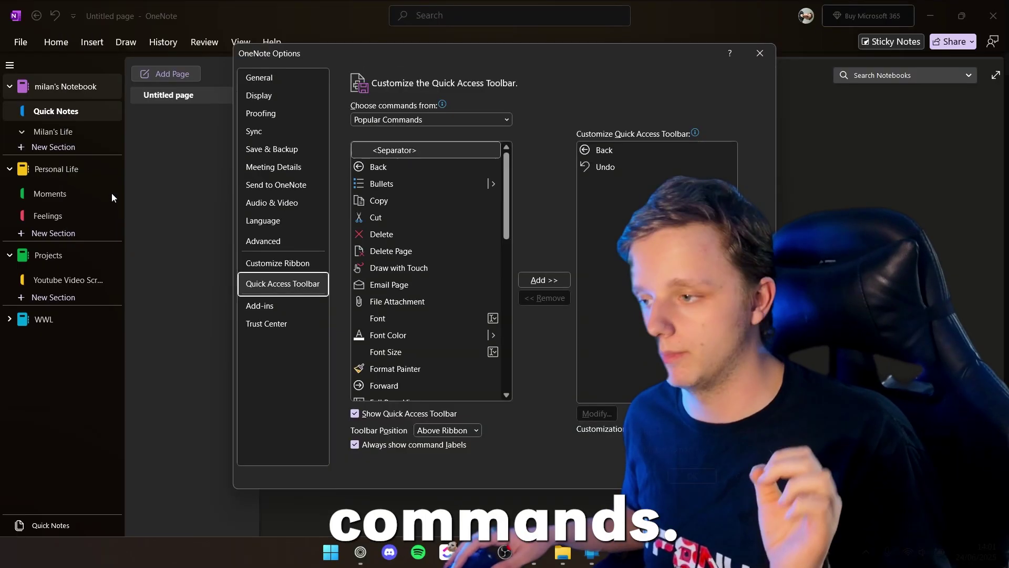
left_click(380, 120)
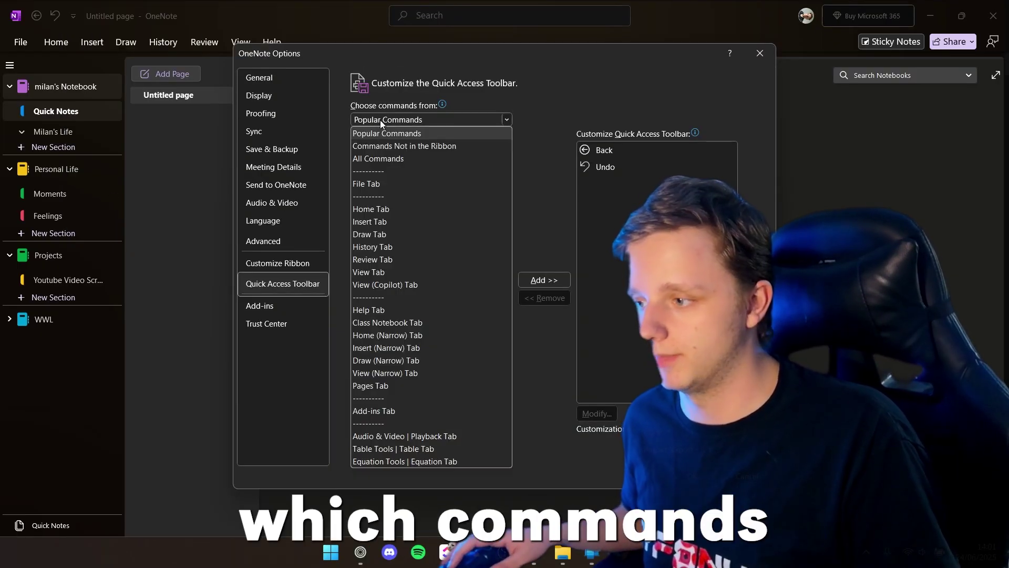
left_click(402, 158)
left_click(395, 181)
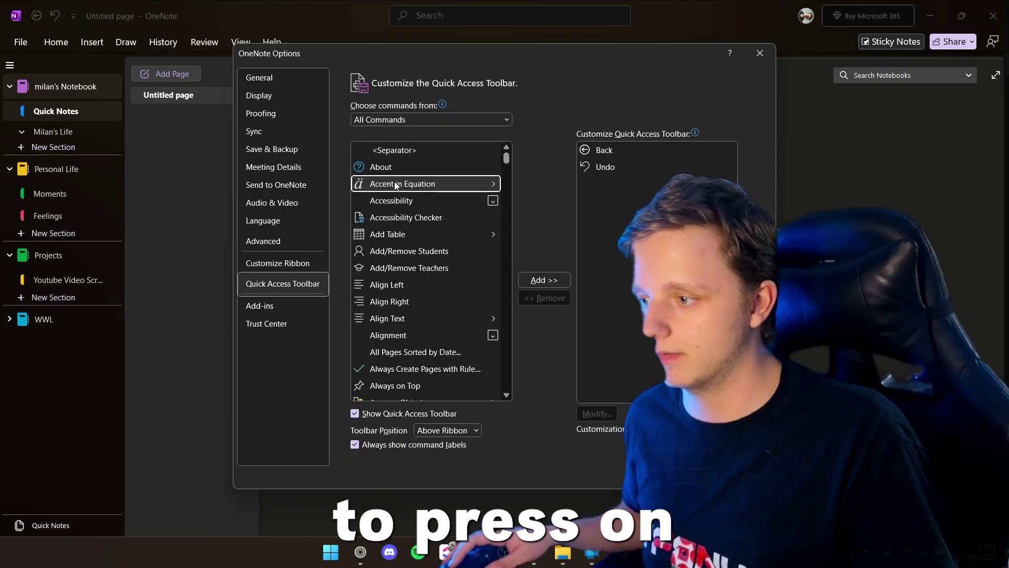
key("f")
scroll(417, 289, "down", 3)
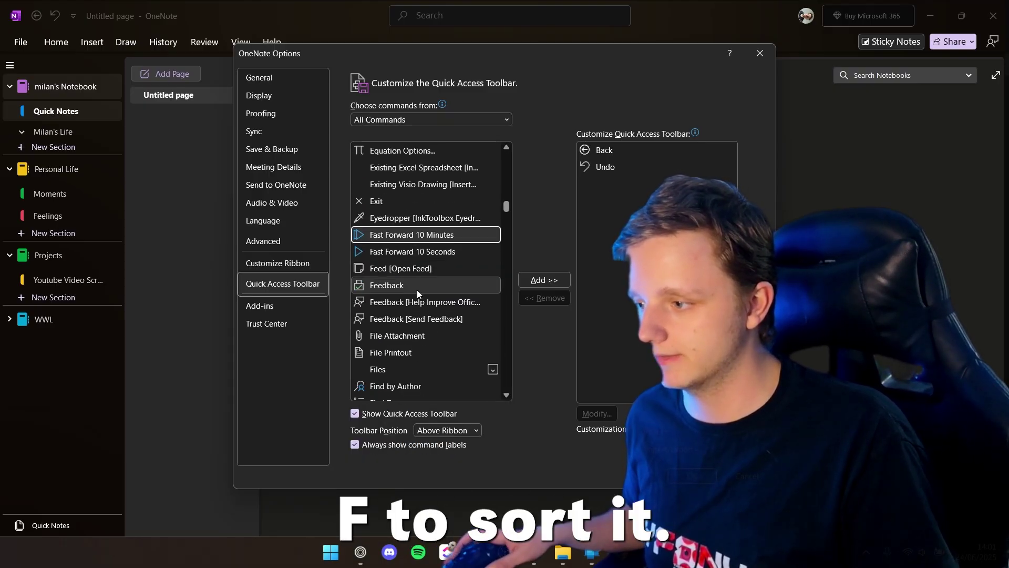
left_click(404, 271)
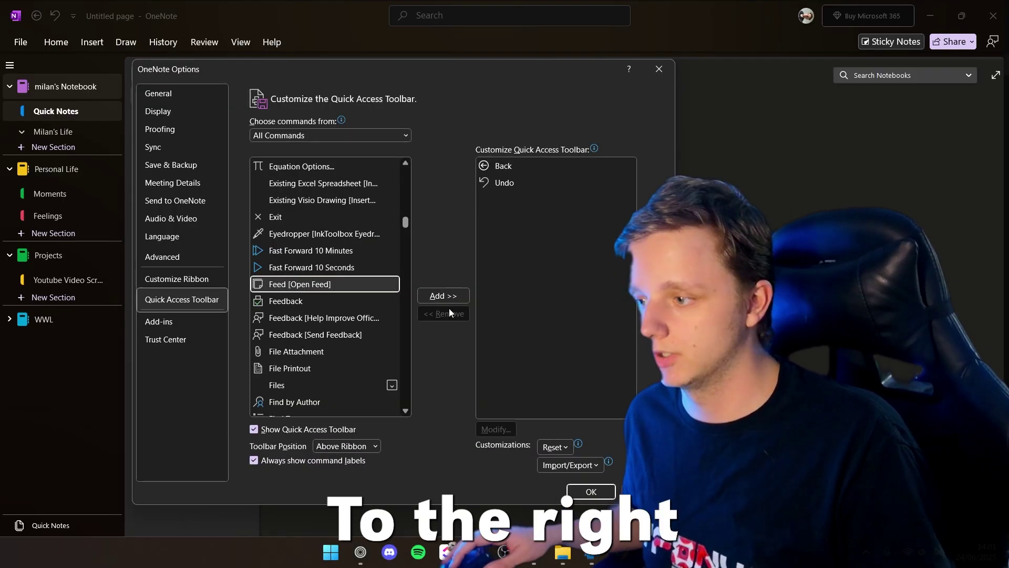
left_click(435, 296)
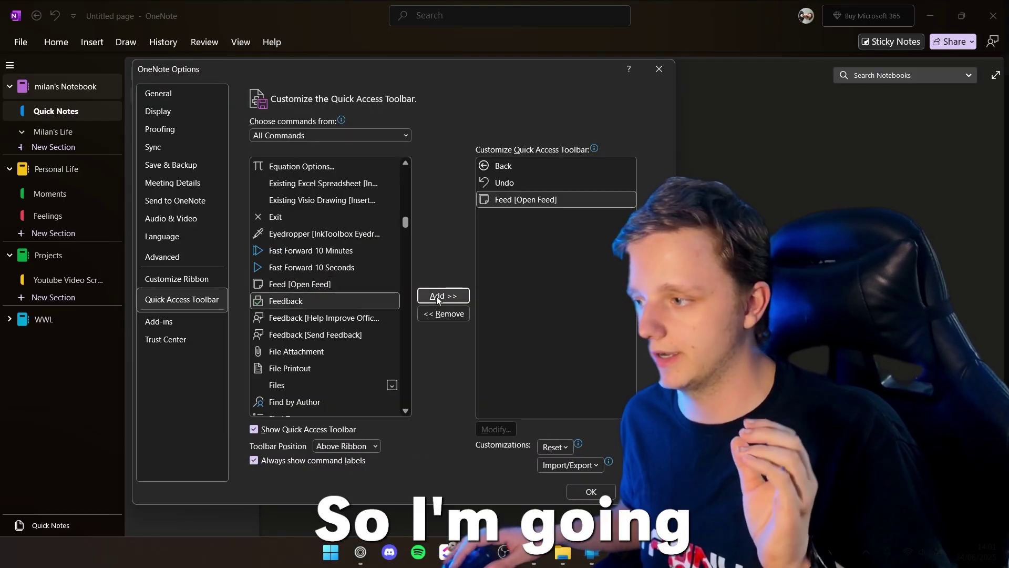
left_click(592, 490)
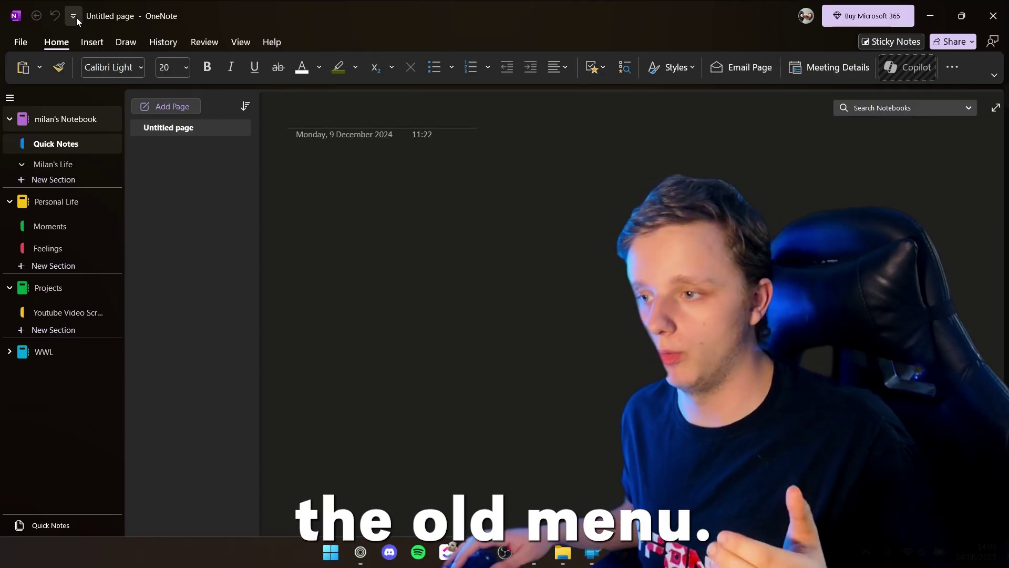
Move the Quick Access Toolbar below the ribbon
left_click(76, 18)
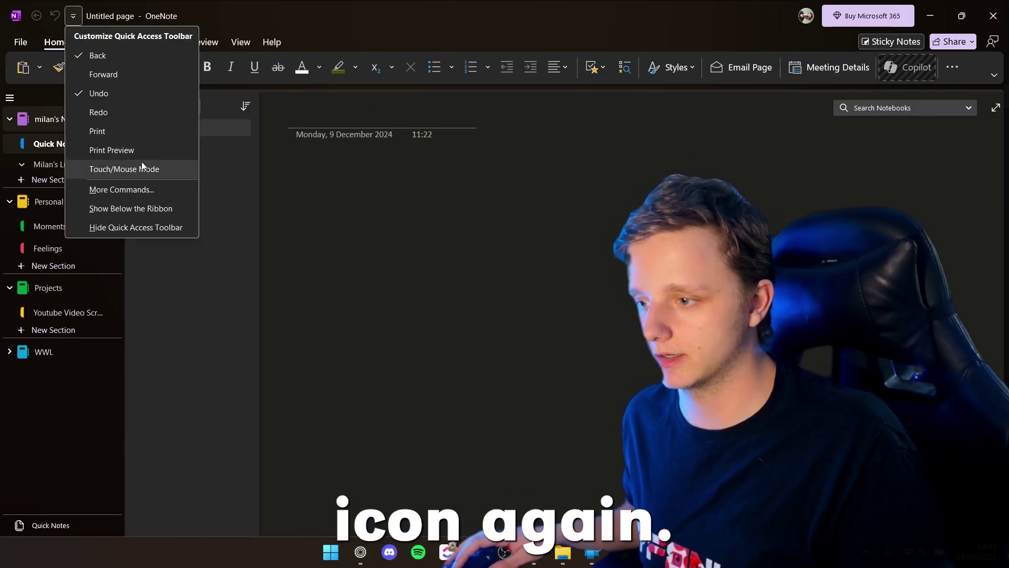
left_click(119, 214)
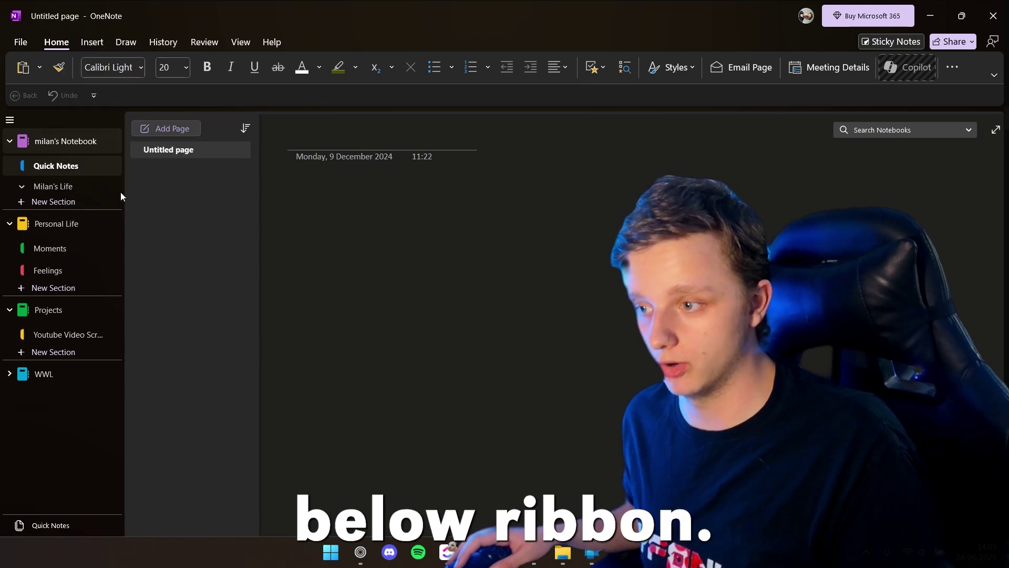
left_click(94, 97)
left_click(126, 93)
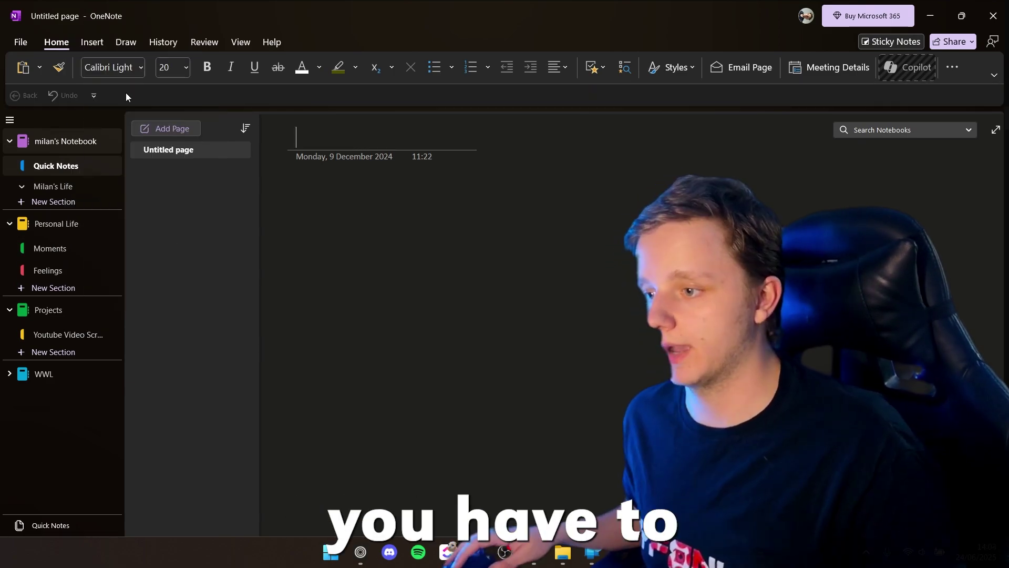
Switch OneNote to the classic full ribbon from the toolbar's context menu
right_click(126, 95)
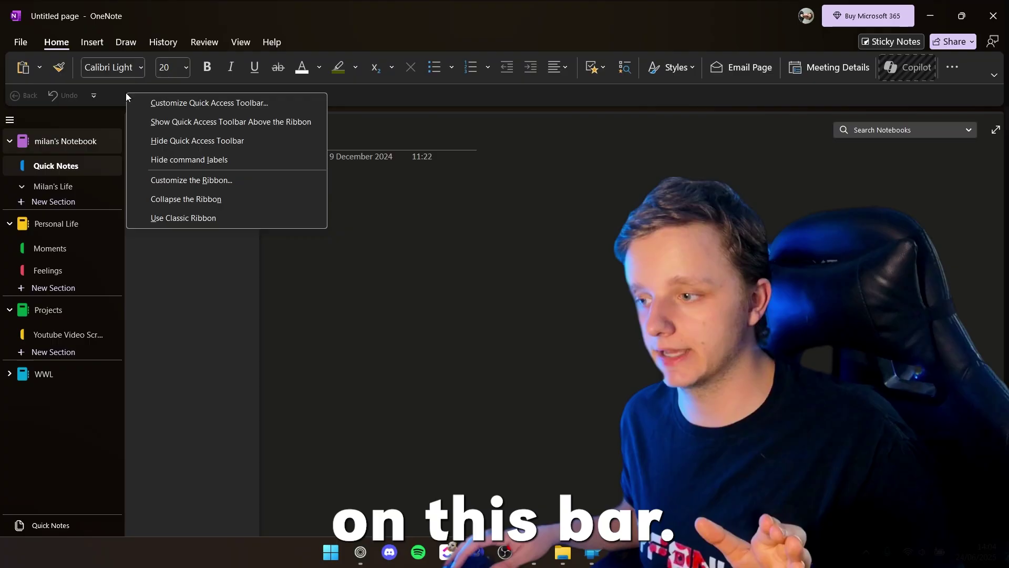
left_click(170, 219)
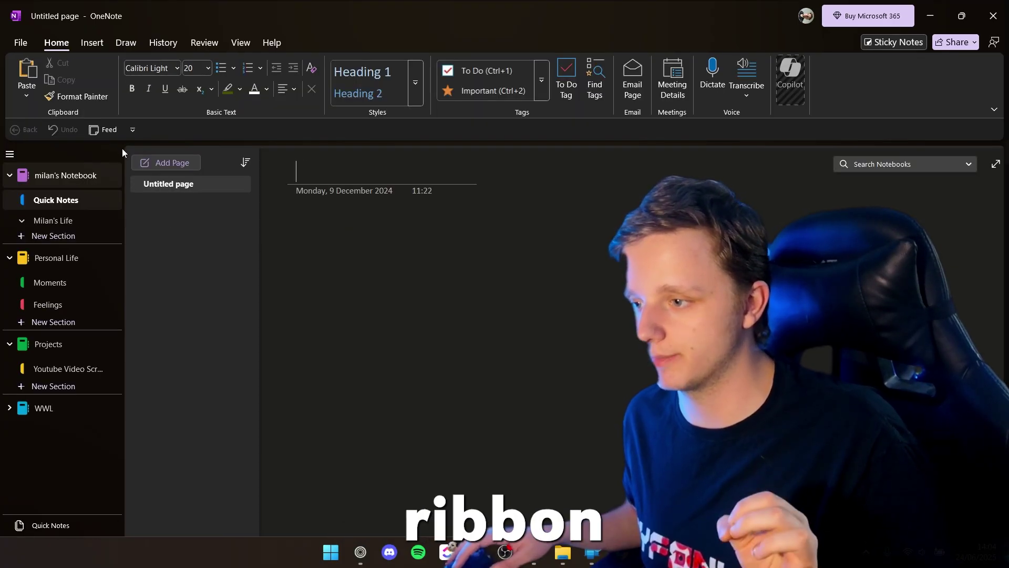
right_click(153, 134)
left_click(150, 129)
right_click(151, 128)
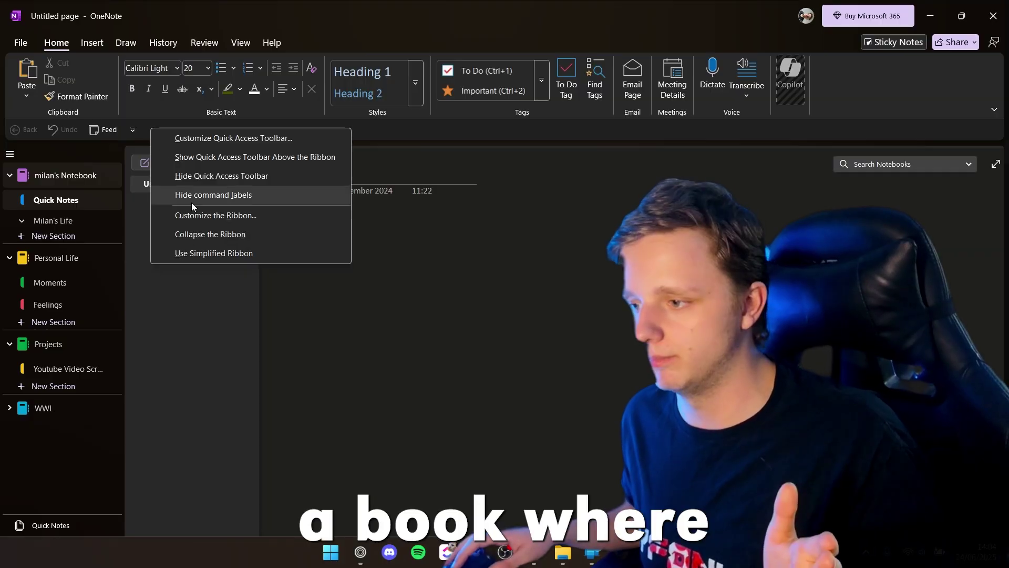
left_click(196, 252)
right_click(112, 101)
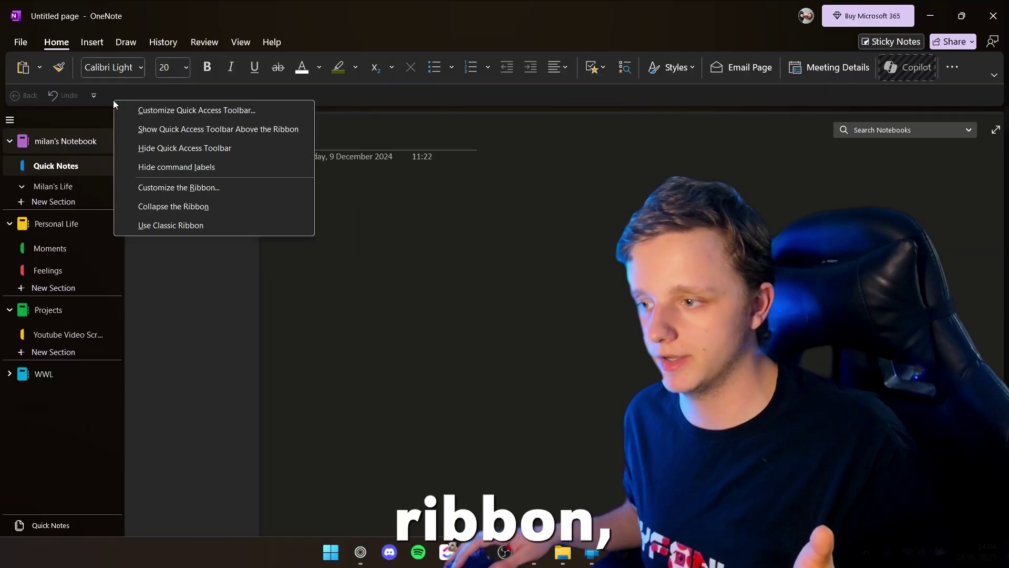
left_click(94, 96)
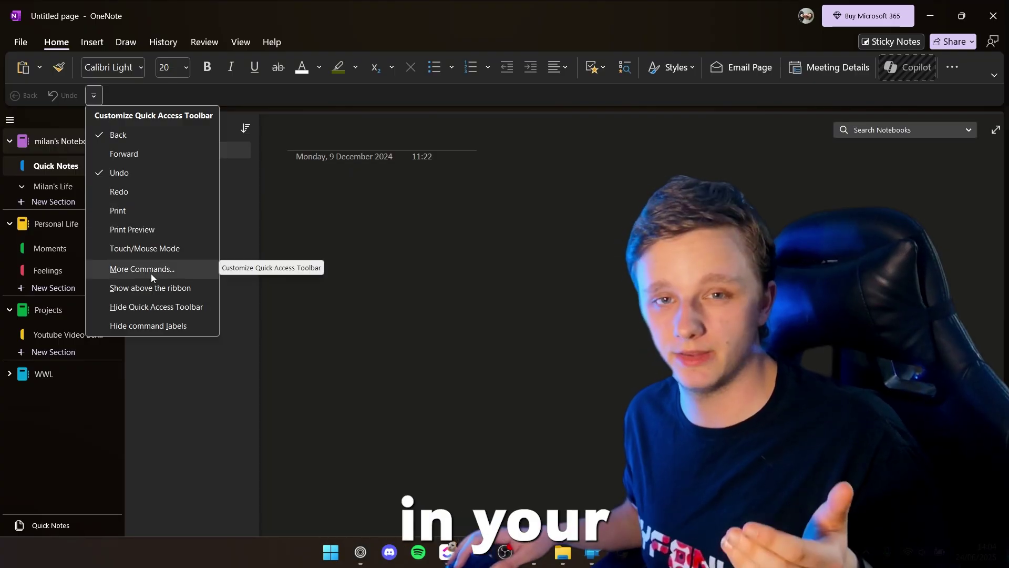
right_click(134, 102)
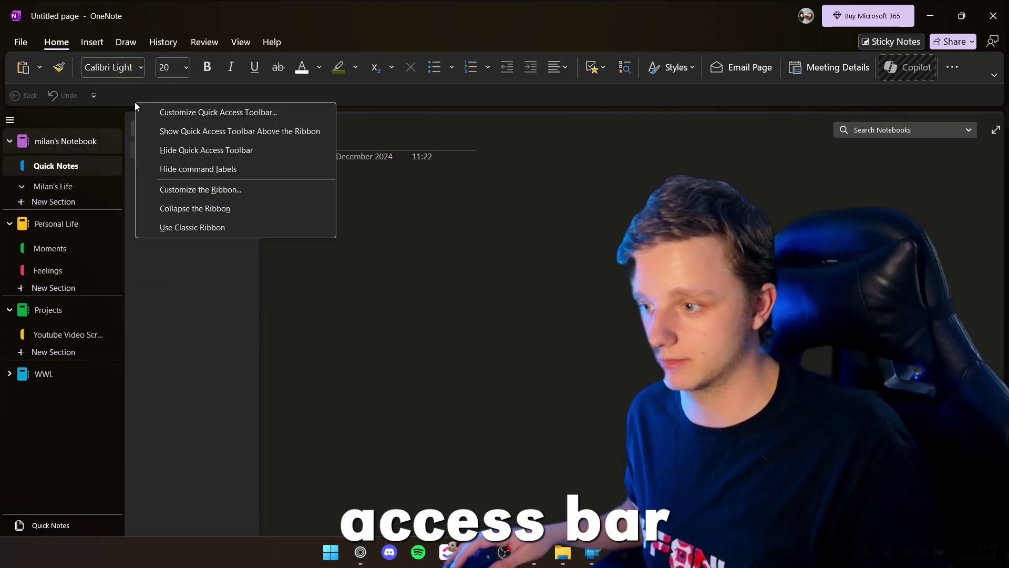
left_click(192, 230)
Open the Feed pane, widen it, and filter it to Samsung Notes only
left_click(112, 131)
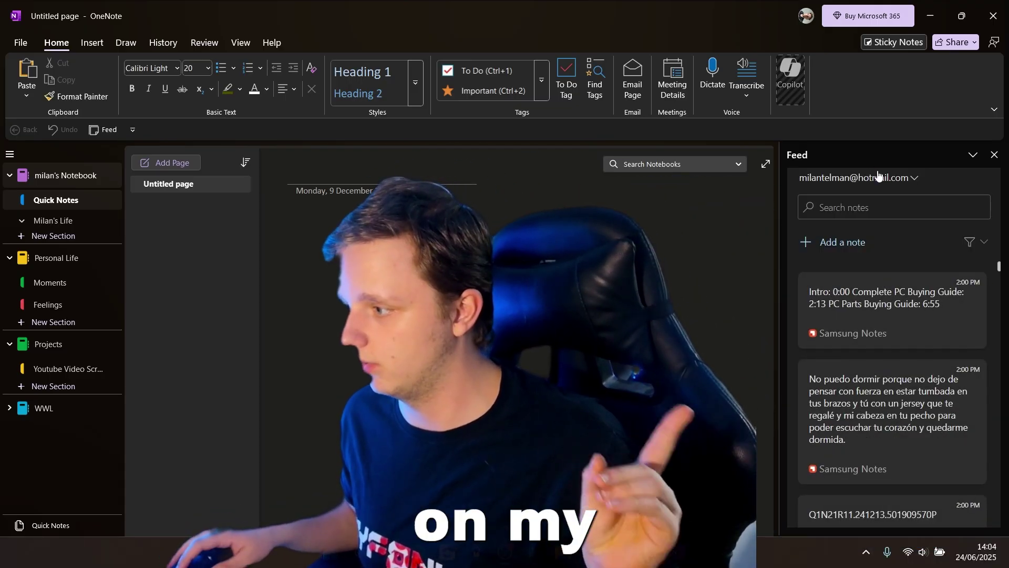
left_click_drag(780, 342, 615, 342)
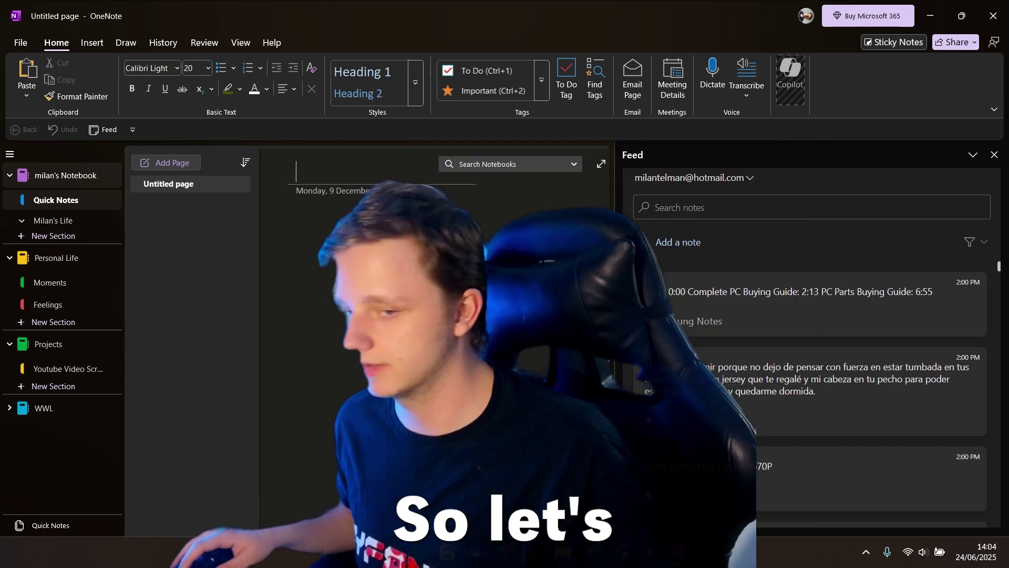
left_click(972, 242)
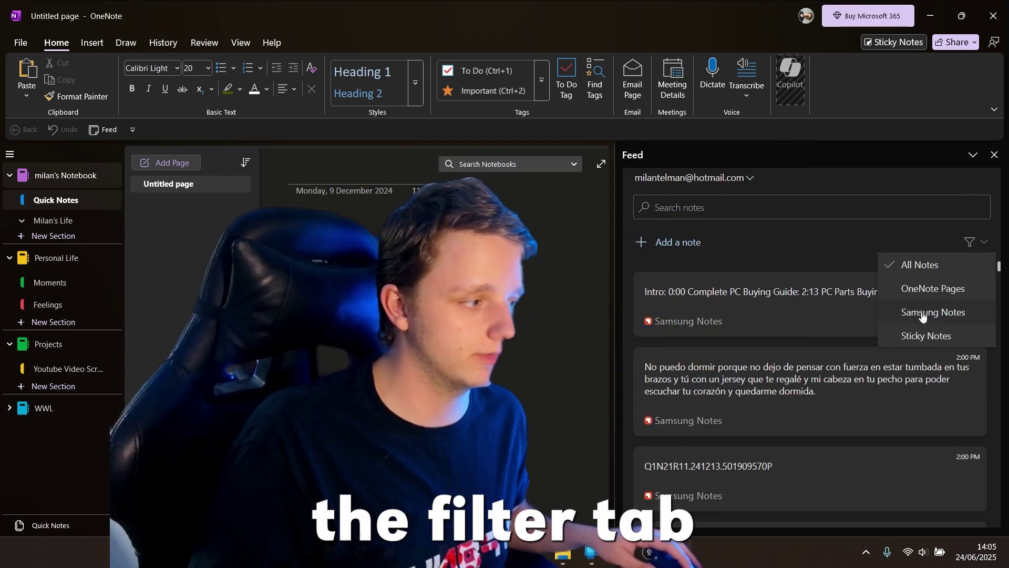
left_click(922, 313)
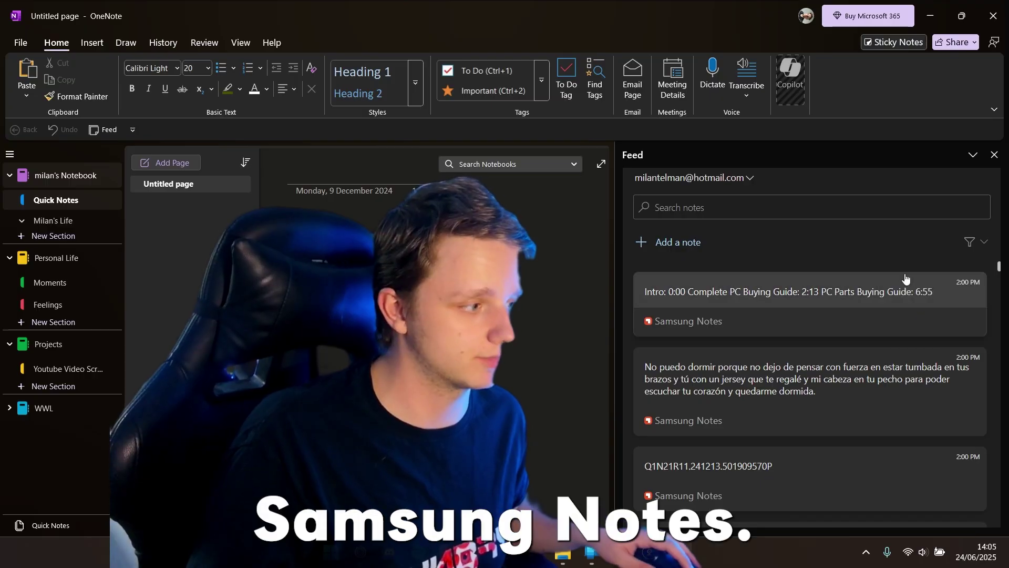
scroll(847, 293, "down", 3)
scroll(809, 305, "down", 3)
scroll(810, 305, "up", 3)
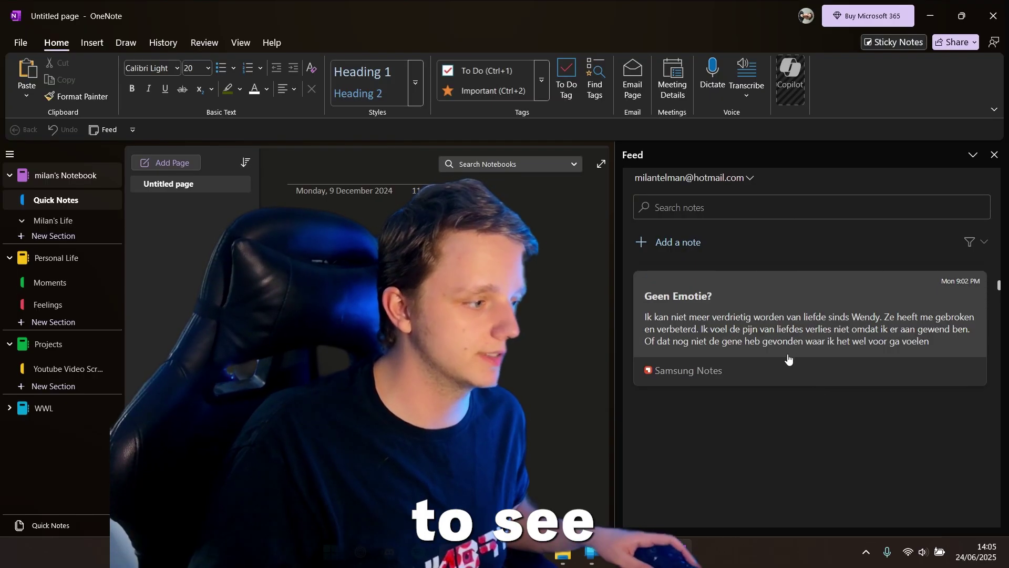
scroll(788, 357, "up", 3)
scroll(863, 387, "up", 3)
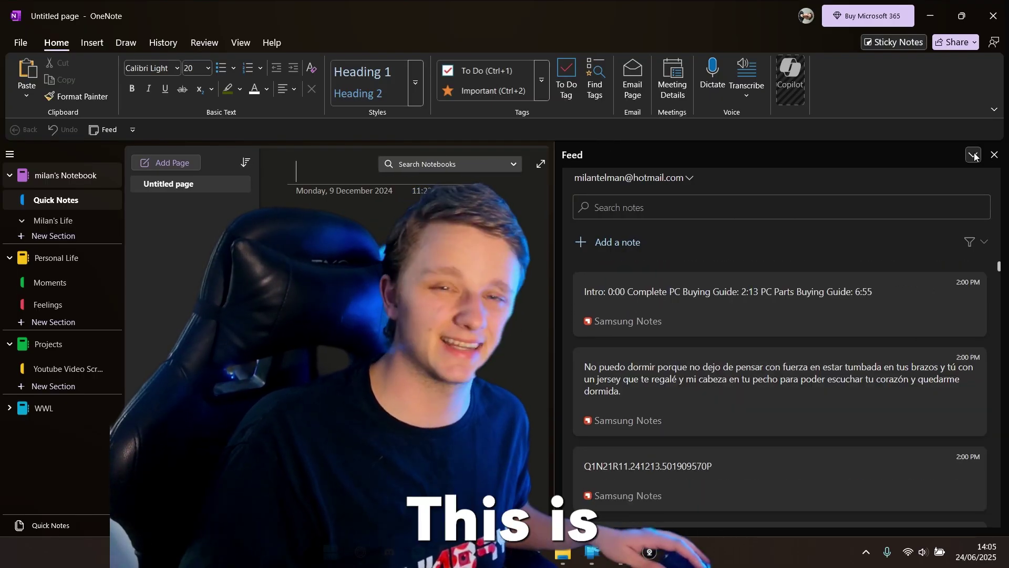